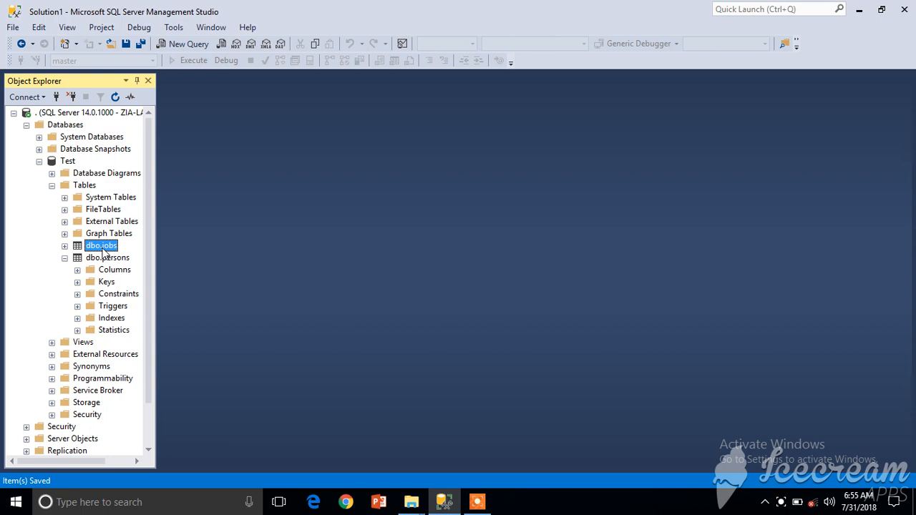
# Review the jobs rows grid, highlighting the salary and benefit values to be summed.
pyautogui.rightClick(102, 251)
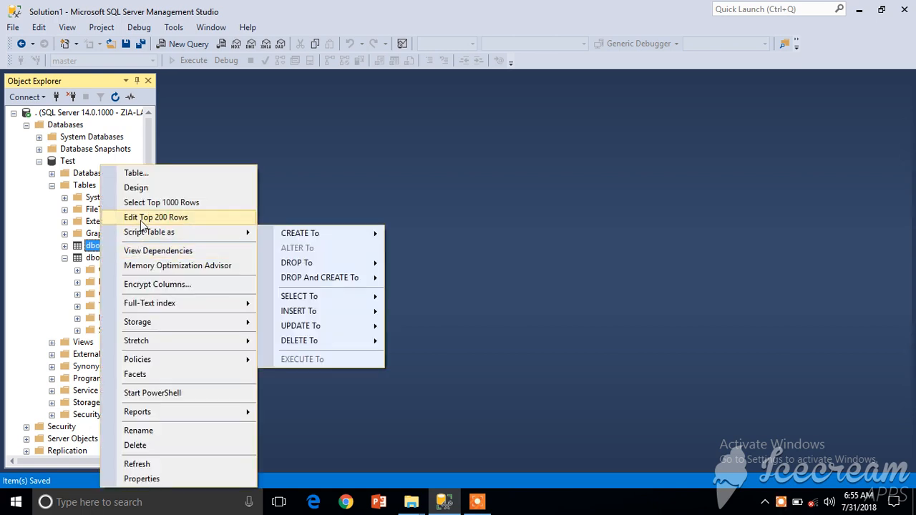
pyautogui.click(446, 256)
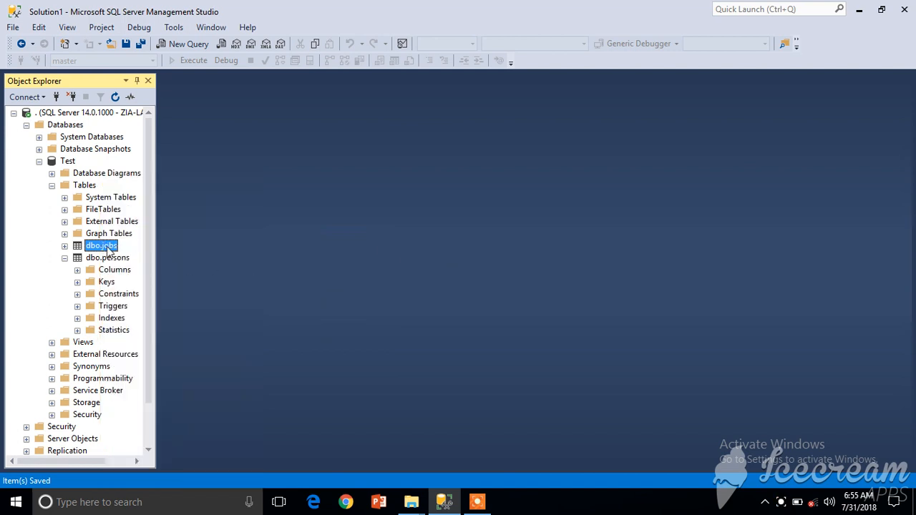
pyautogui.rightClick(109, 245)
pyautogui.click(280, 220)
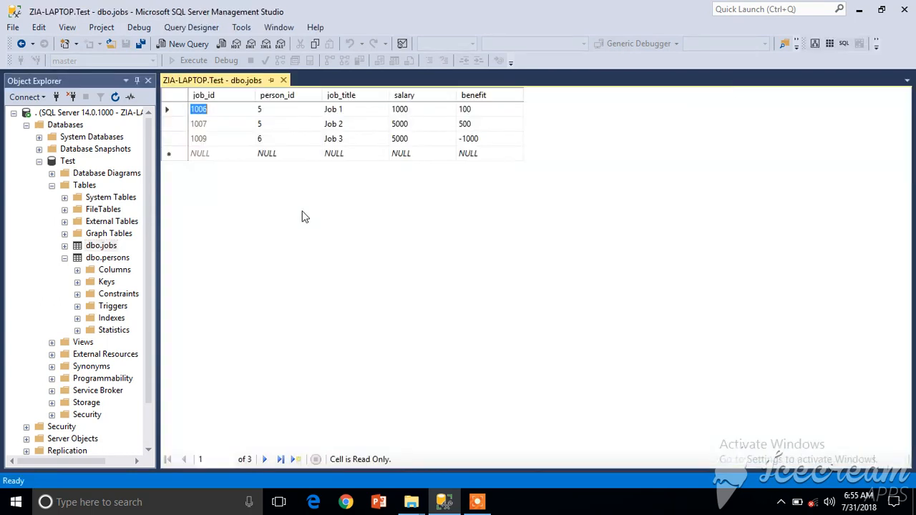
pyautogui.moveTo(408, 111); pyautogui.dragTo(415, 154)
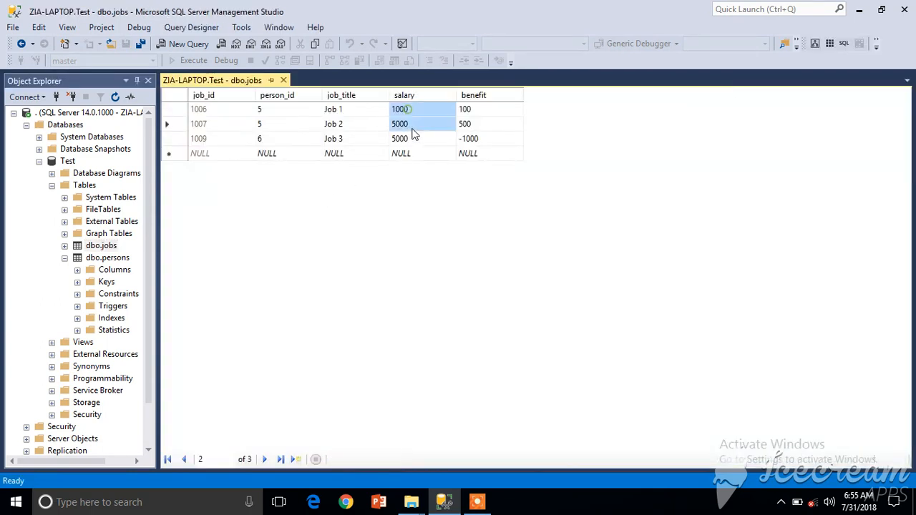
pyautogui.moveTo(476, 109); pyautogui.dragTo(481, 161)
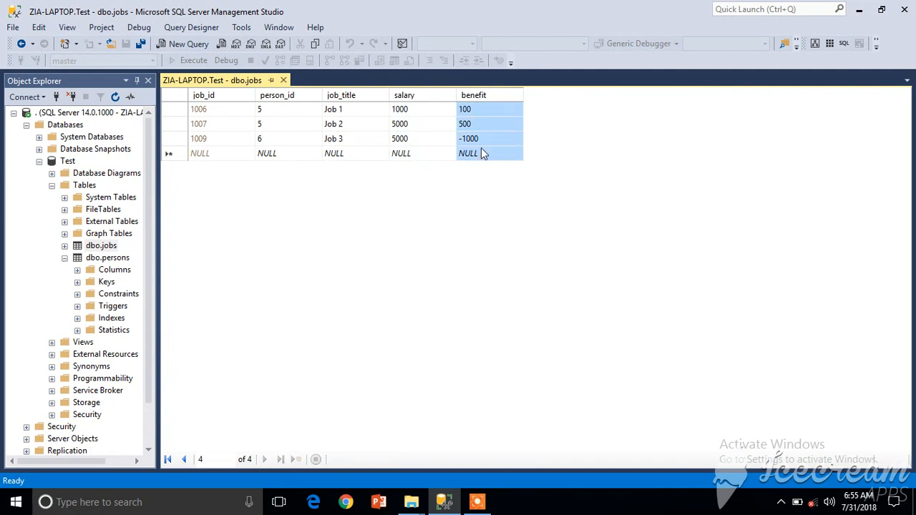
pyautogui.click(481, 153)
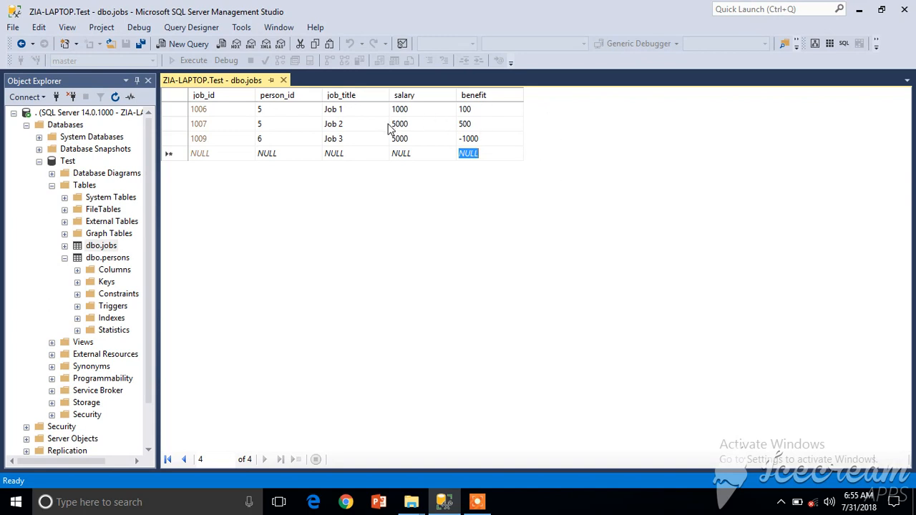
pyautogui.click(437, 112)
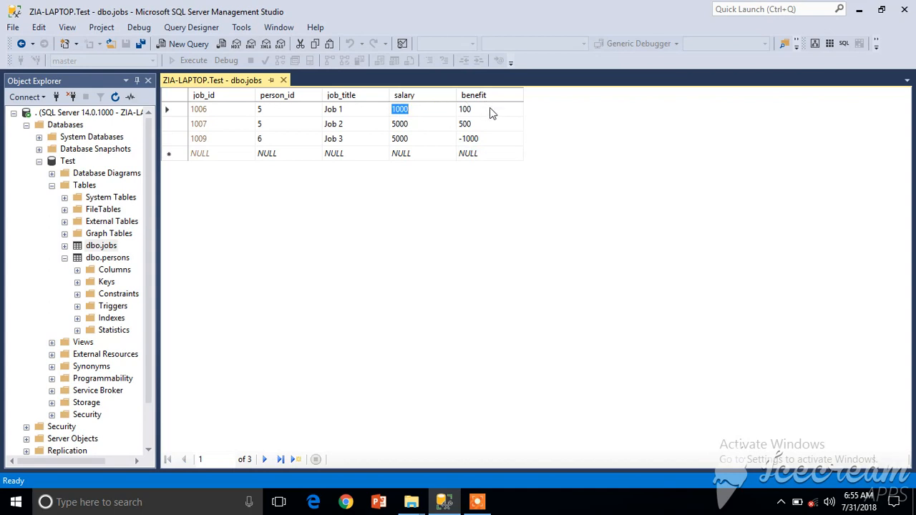
pyautogui.click(489, 109)
pyautogui.moveTo(430, 112)
pyautogui.mouseDown()
pyautogui.moveTo(478, 113)
pyautogui.moveTo(491, 124)
pyautogui.mouseUp()
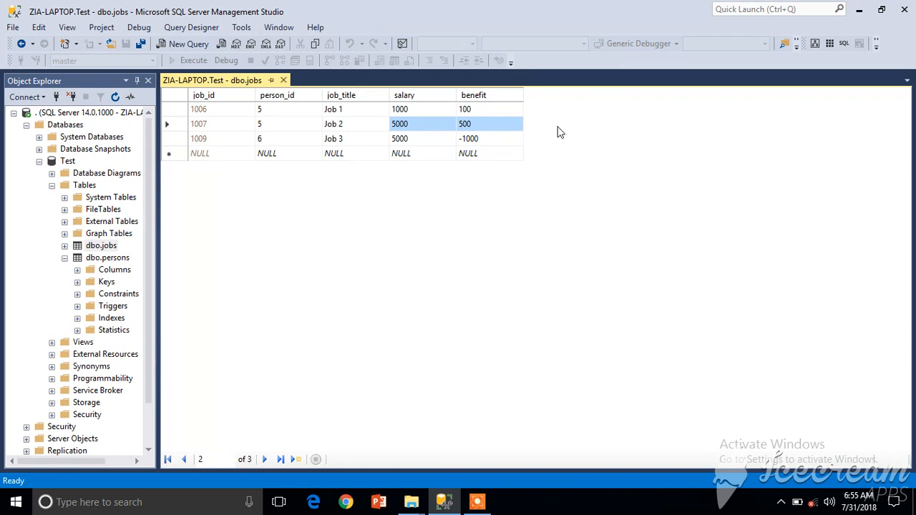
# Close the rows grid and bring up dbo.jobs in the table designer.
pyautogui.click(284, 81)
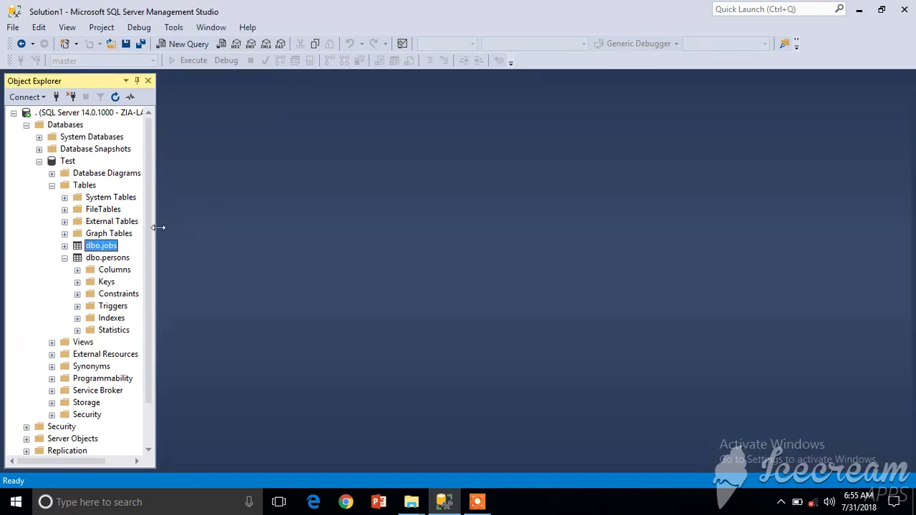
pyautogui.rightClick(106, 245)
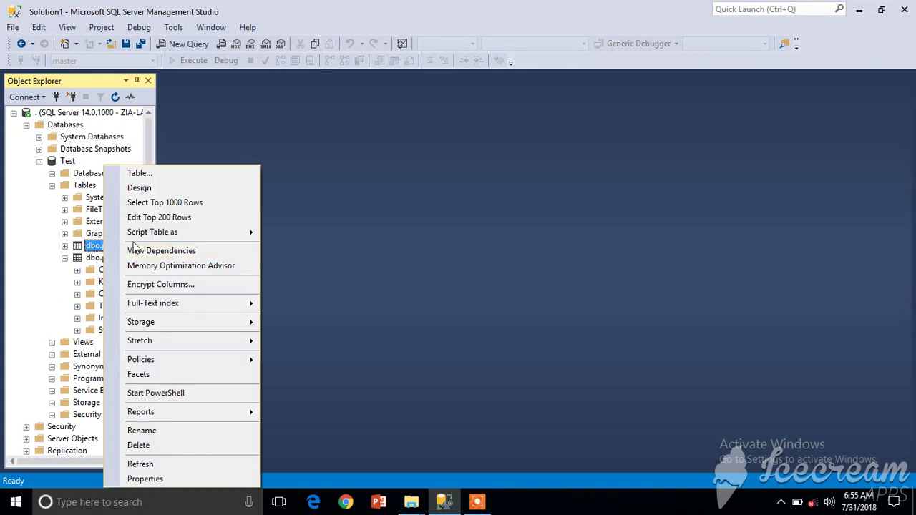
pyautogui.click(140, 187)
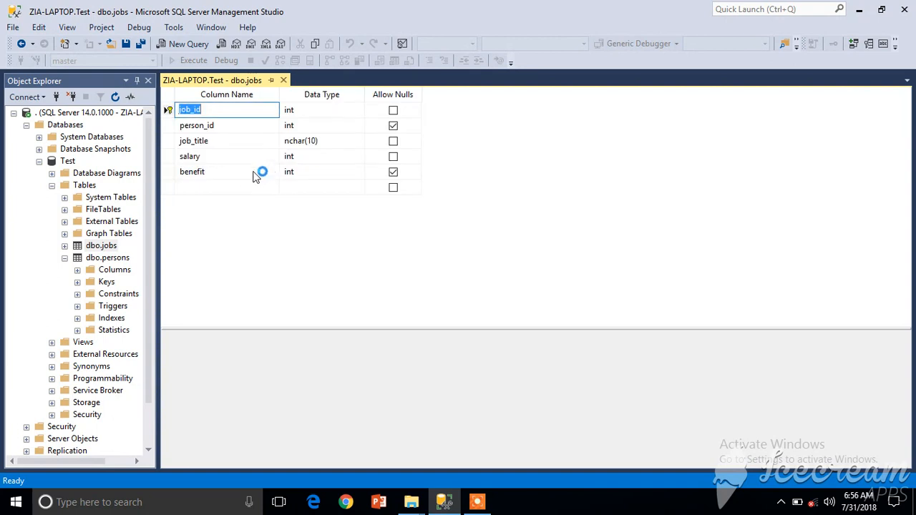
# Add a column named total in the empty designer row and go to its Computed Column Specification.
pyautogui.click(241, 188)
pyautogui.write('total')
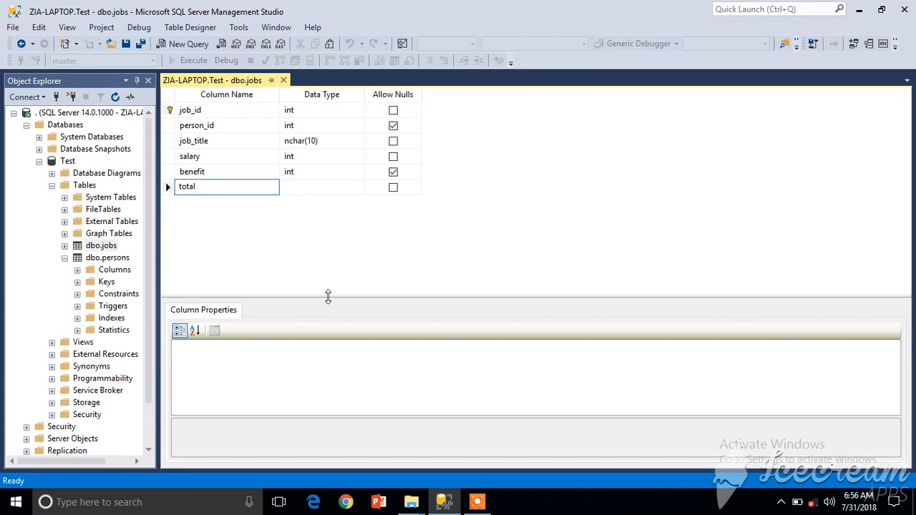
pyautogui.moveTo(328, 296); pyautogui.dragTo(327, 228)
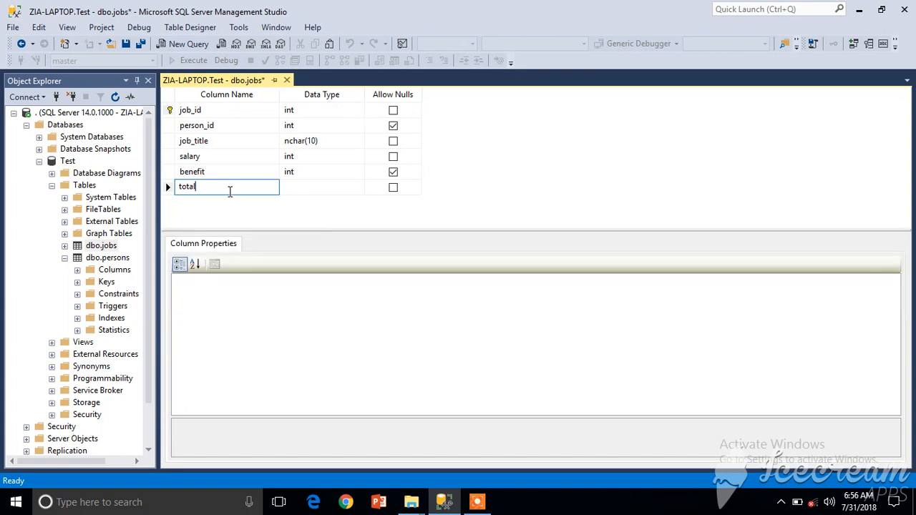
pyautogui.click(301, 189)
pyautogui.click(266, 187)
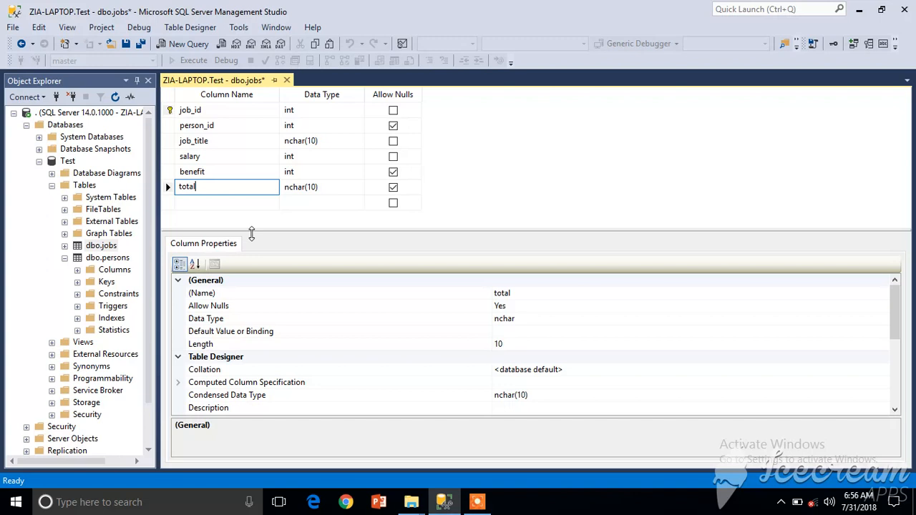
pyautogui.click(216, 386)
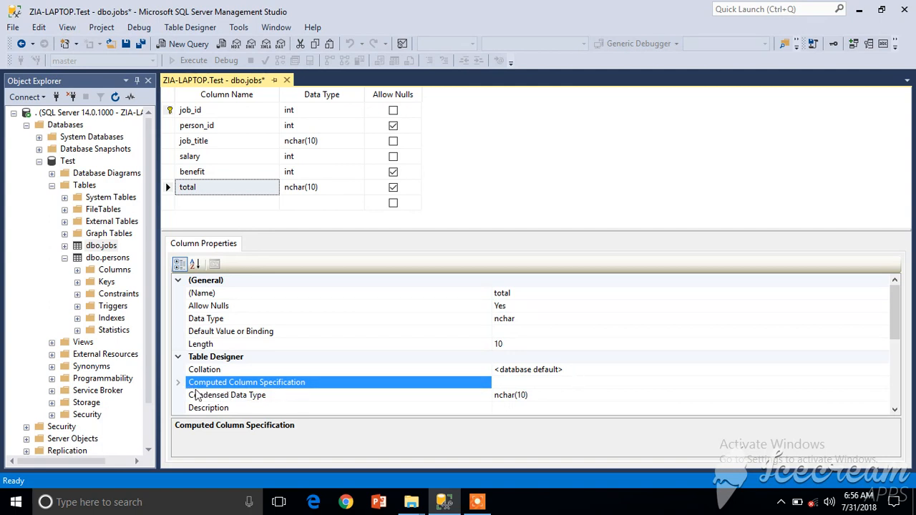
# Enter salary+benefit as the total column's computed formula and commit it.
pyautogui.click(178, 383)
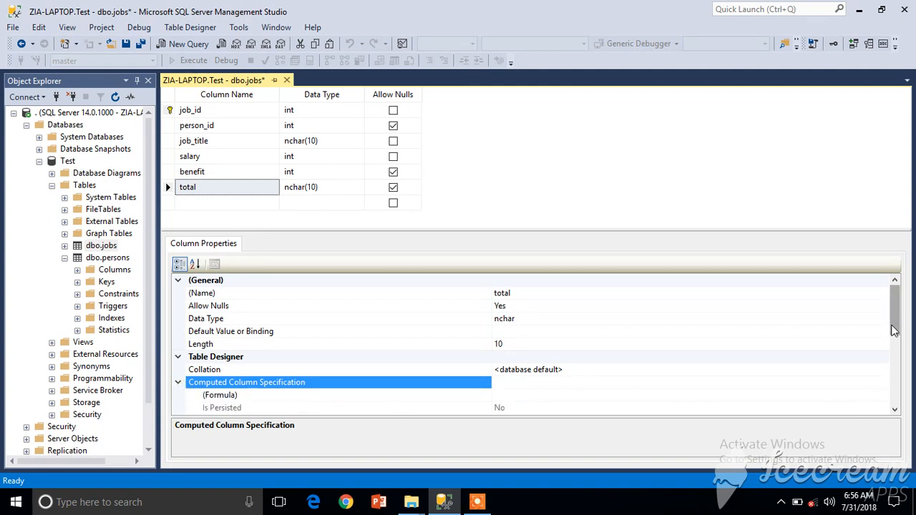
pyautogui.moveTo(894, 314); pyautogui.dragTo(895, 323)
pyautogui.click(458, 370)
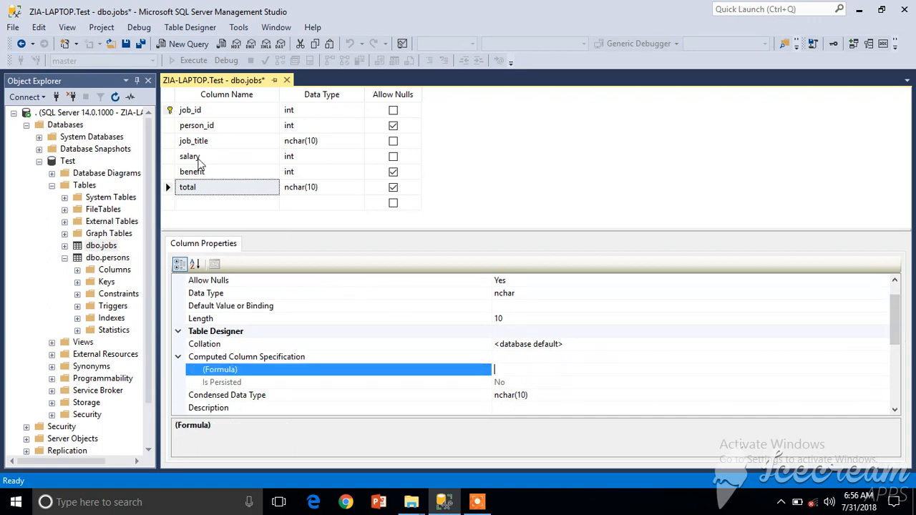
pyautogui.click(526, 382)
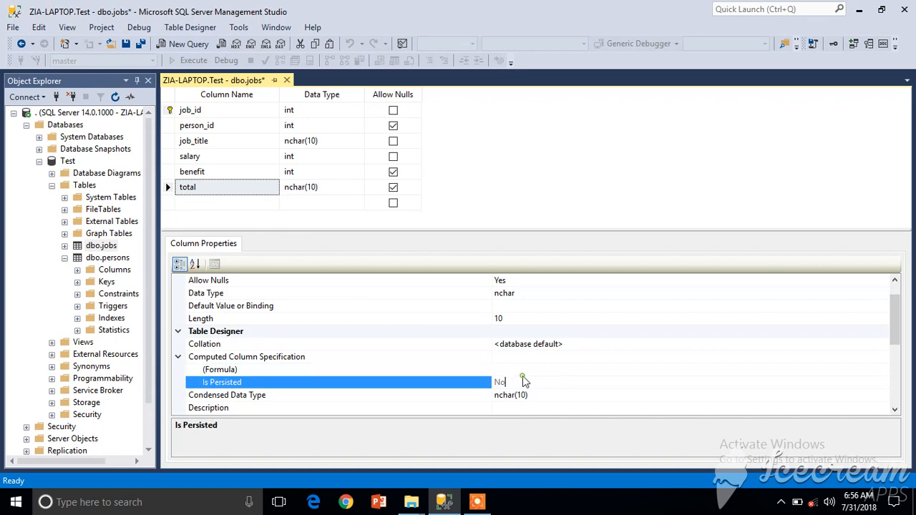
pyautogui.click(527, 369)
pyautogui.write('sala')
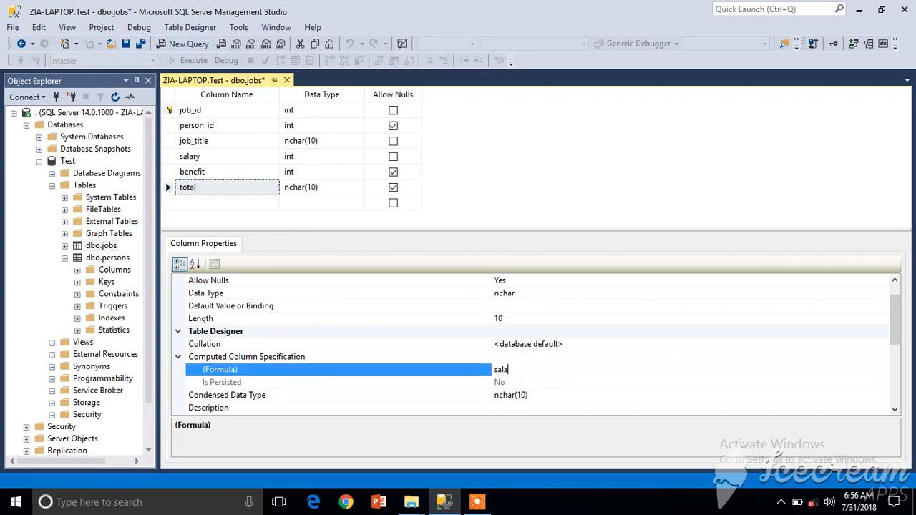
pyautogui.write('ry+')
pyautogui.write('benefit')
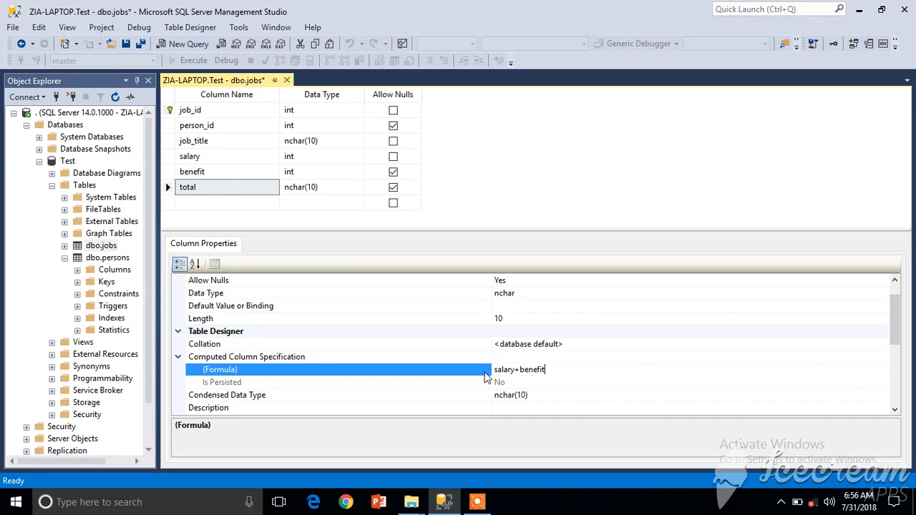
pyautogui.press('Return')
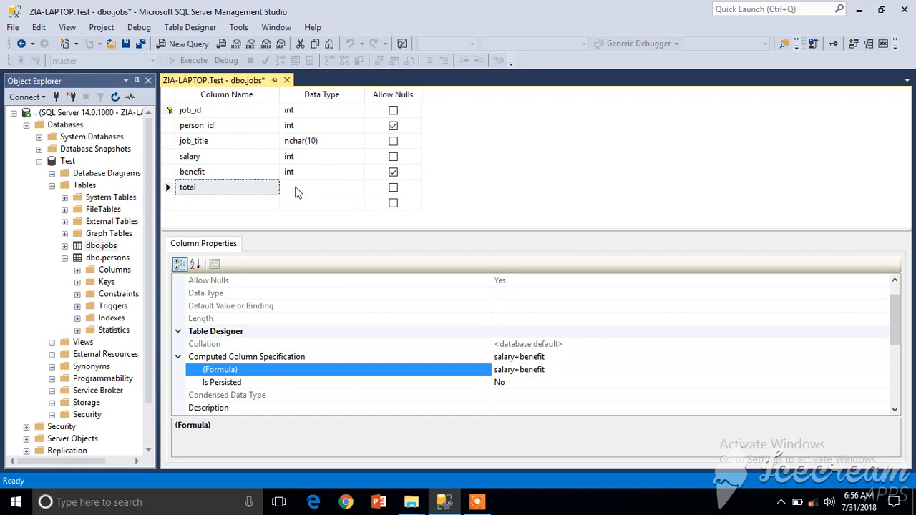
pyautogui.click(271, 187)
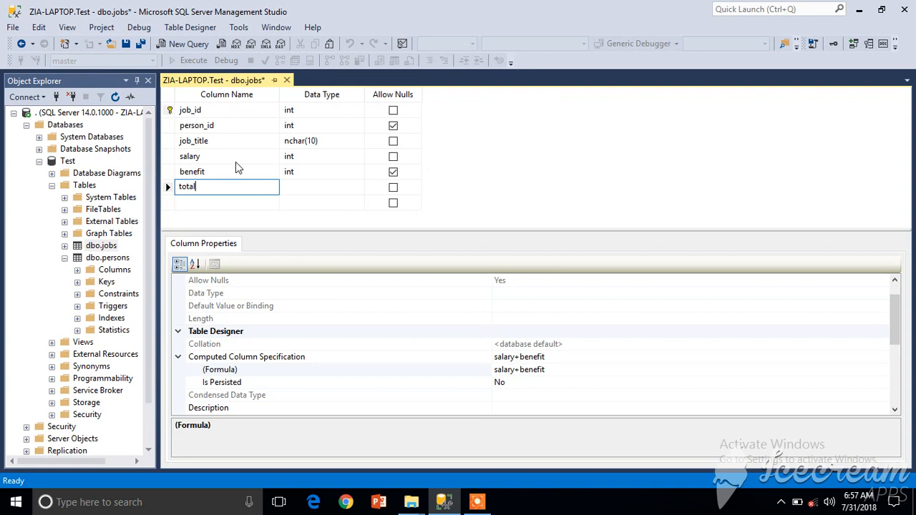
# Close the dbo.jobs designer, saving the new computed total column.
pyautogui.click(286, 80)
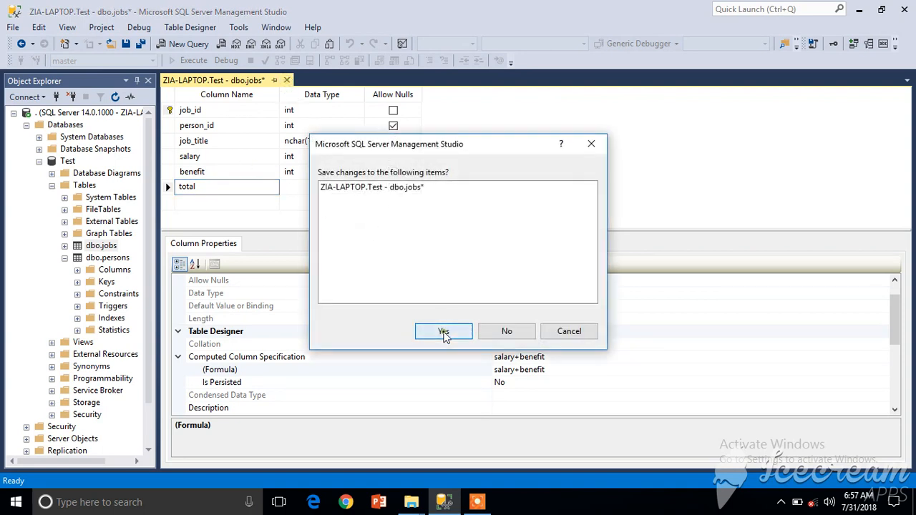
pyautogui.click(443, 330)
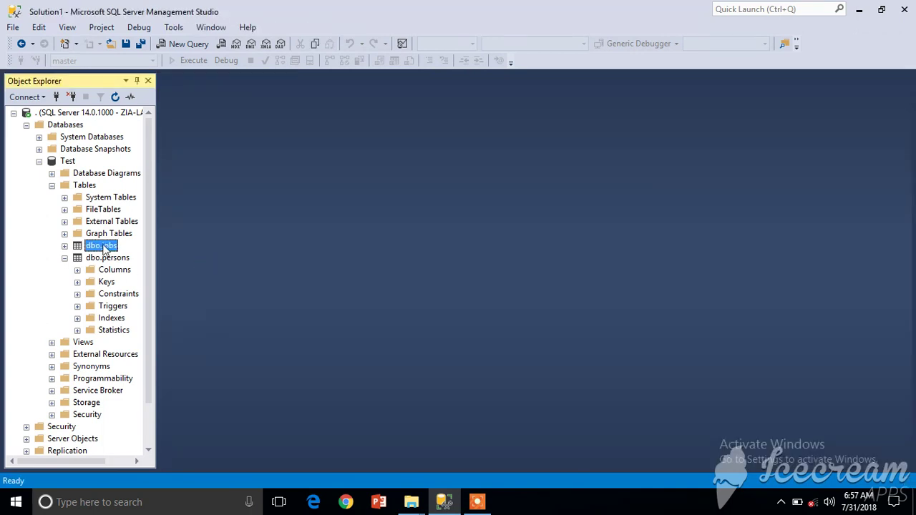
pyautogui.rightClick(102, 247)
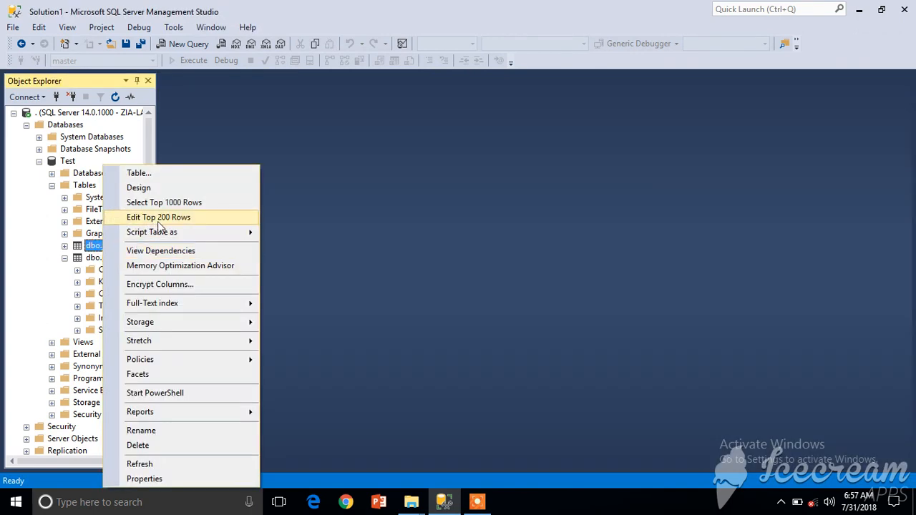
# Load the jobs rows via Edit Top 200 Rows and inspect the read-only computed total values.
pyautogui.click(158, 221)
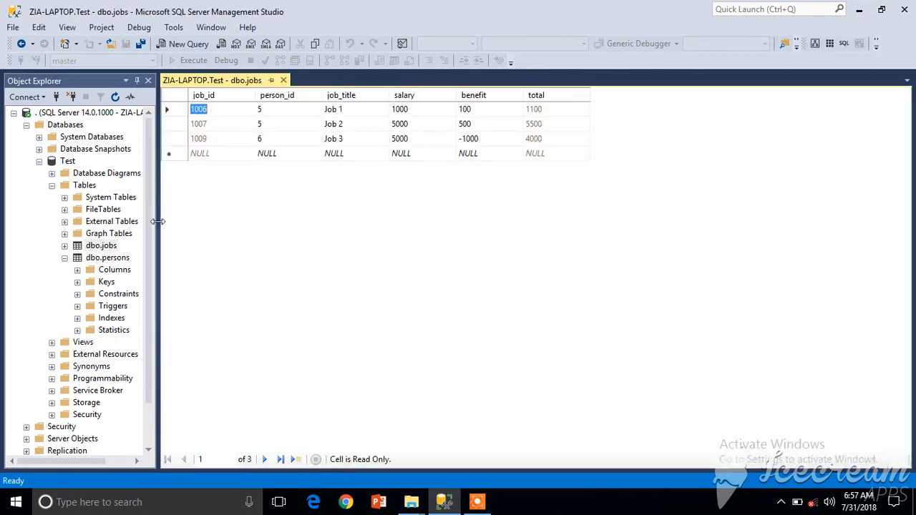
pyautogui.click(515, 139)
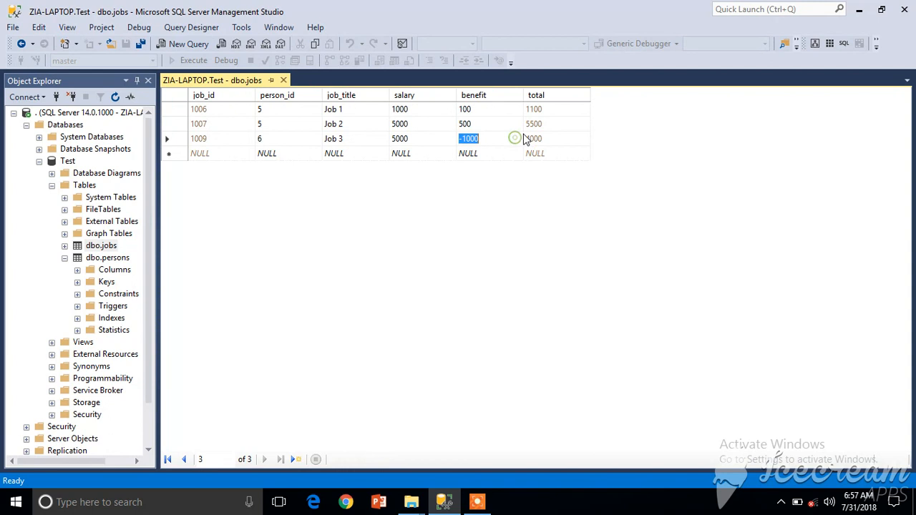
pyautogui.moveTo(537, 110); pyautogui.dragTo(537, 125)
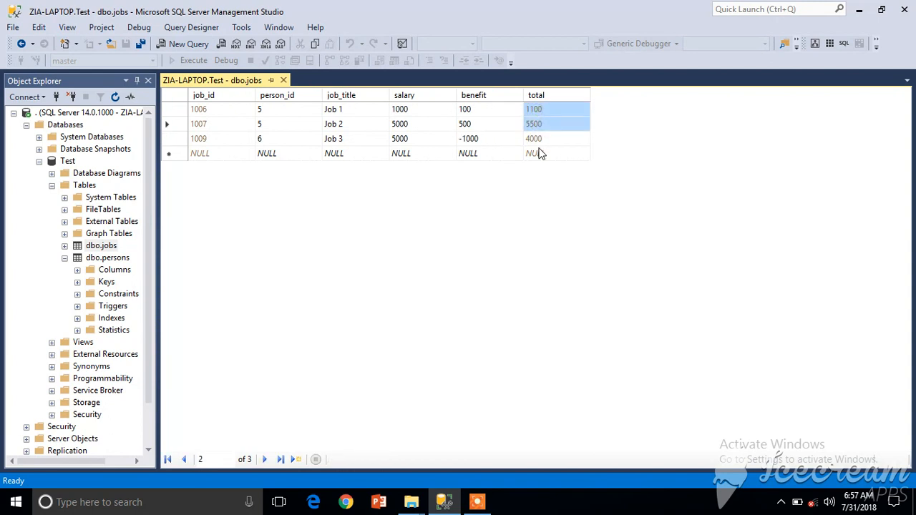
pyautogui.click(538, 138)
pyautogui.click(547, 138)
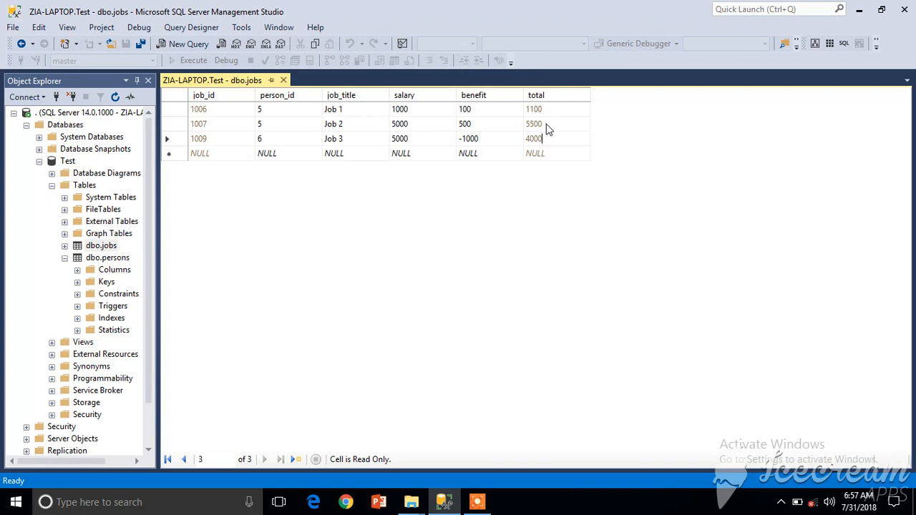
pyautogui.click(546, 126)
# Change Job 1's benefit from 100 to 200 so its total recalculates to 1200.
pyautogui.click(465, 111)
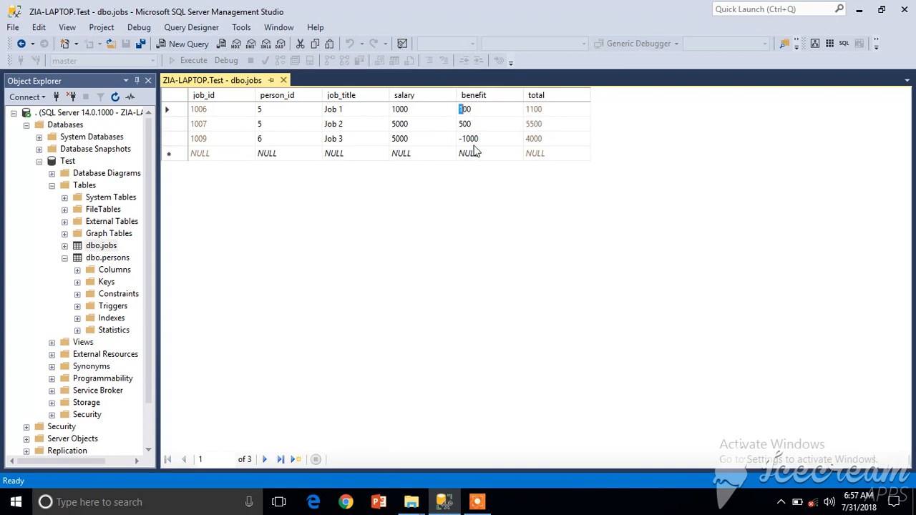
pyautogui.write('2')
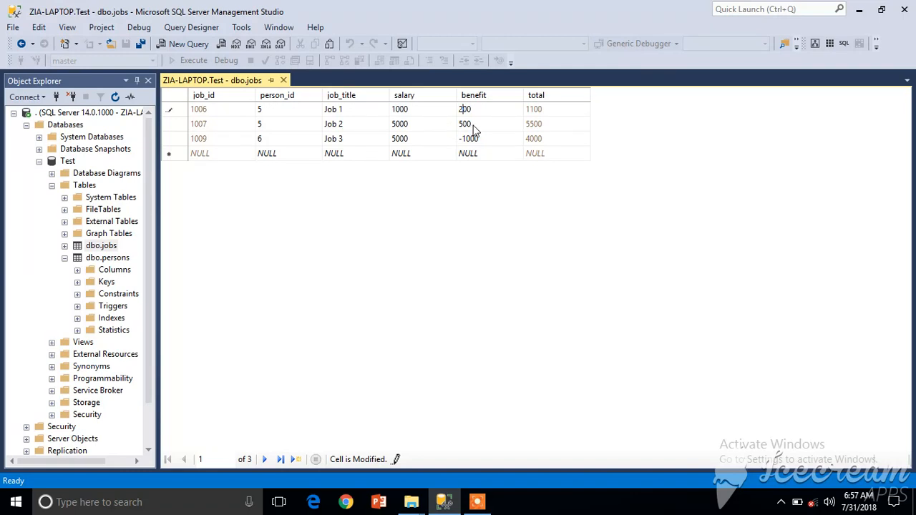
pyautogui.click(481, 126)
pyautogui.click(534, 111)
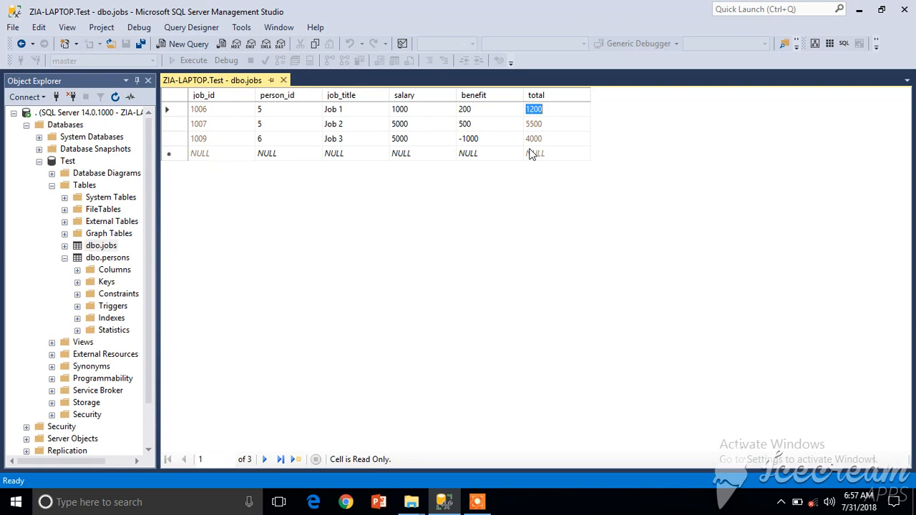
# Reopen the dbo.jobs designer and enlarge the Column Properties area.
pyautogui.rightClick(111, 245)
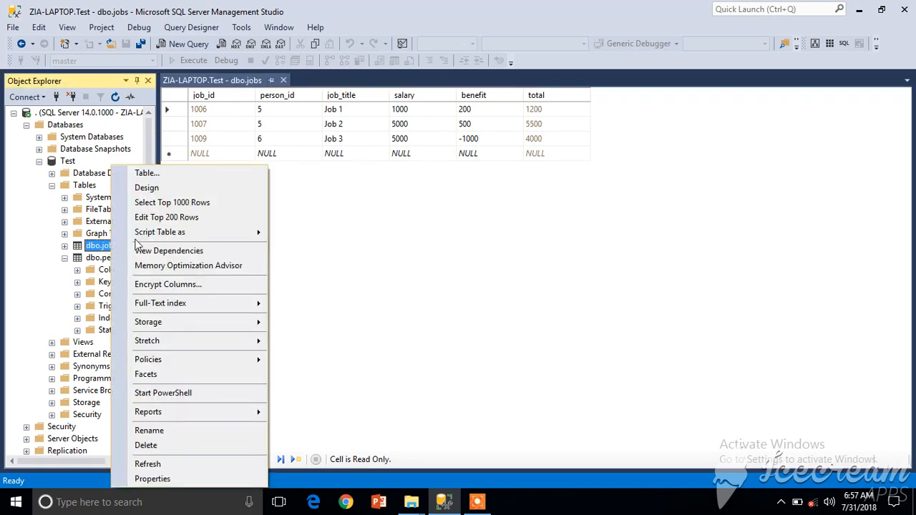
pyautogui.click(156, 218)
pyautogui.rightClick(105, 245)
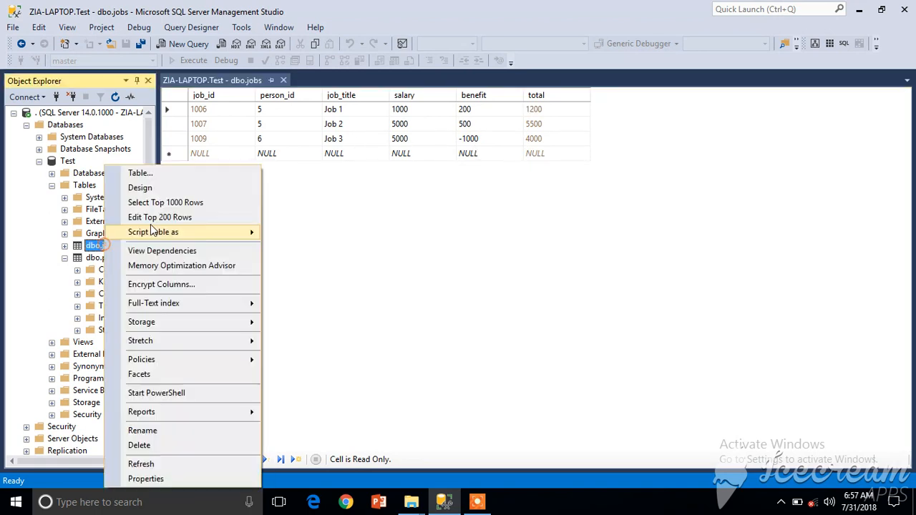
pyautogui.click(159, 189)
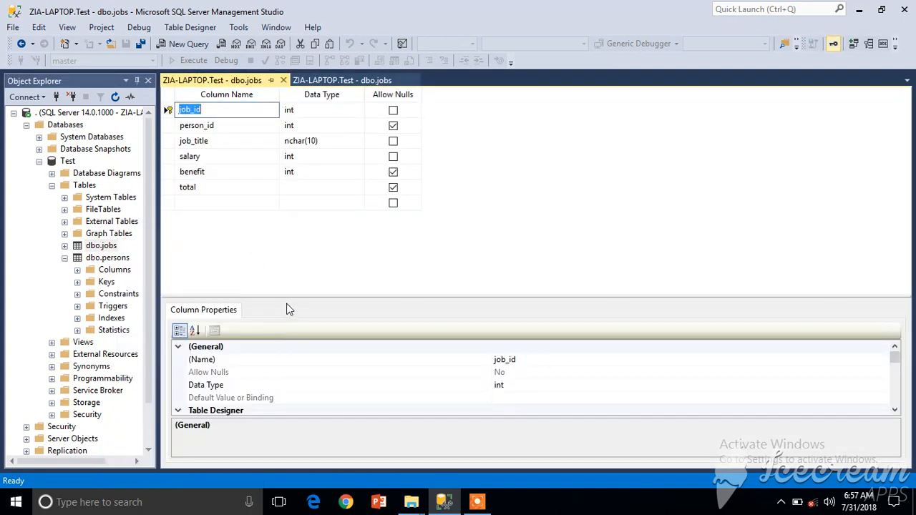
pyautogui.moveTo(289, 297); pyautogui.dragTo(285, 216)
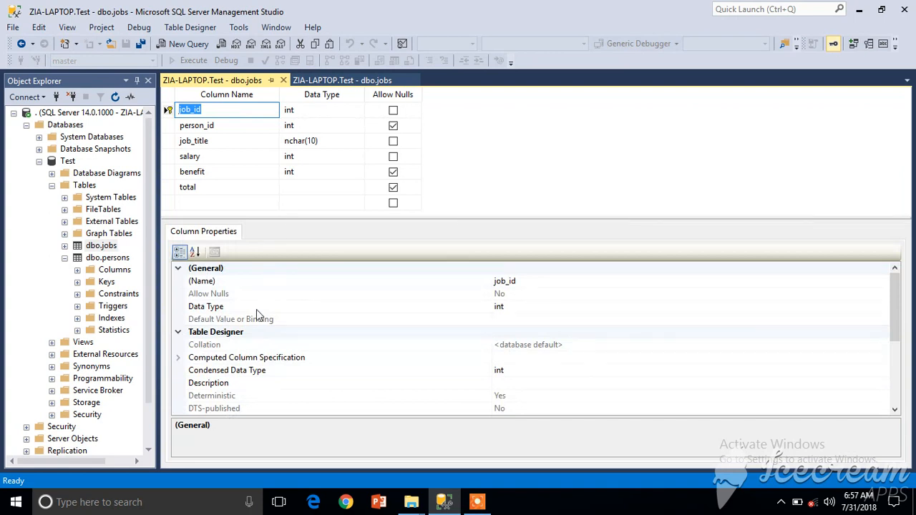
# Expand Computed Column Specification and select the Is Persisted setting for total.
pyautogui.click(179, 358)
pyautogui.click(257, 384)
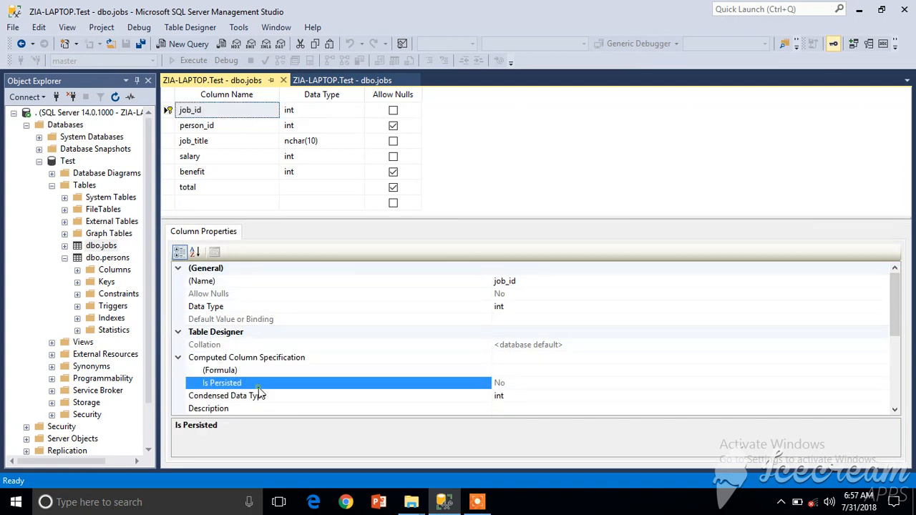
pyautogui.click(528, 383)
pyautogui.click(352, 385)
pyautogui.click(352, 385)
# Set the total column's Is Persisted to Yes and confirm saving the jobs table.
pyautogui.click(201, 187)
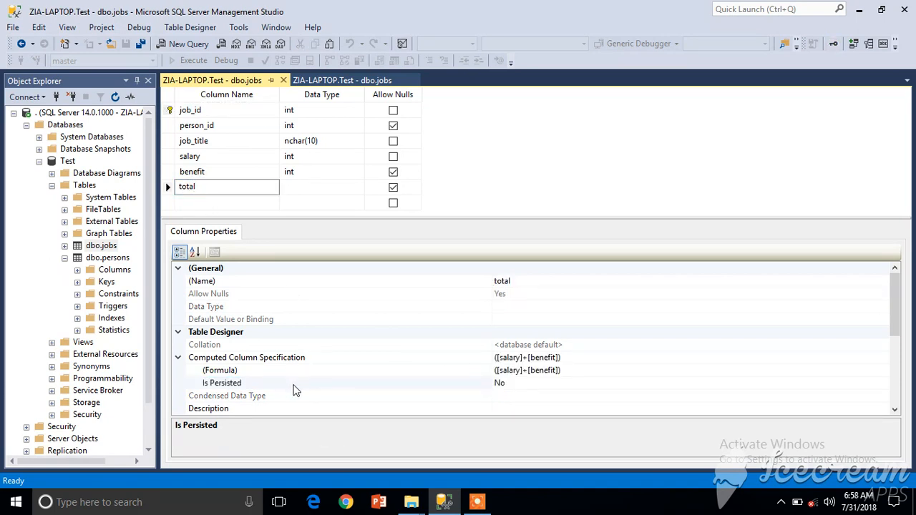
pyautogui.click(293, 383)
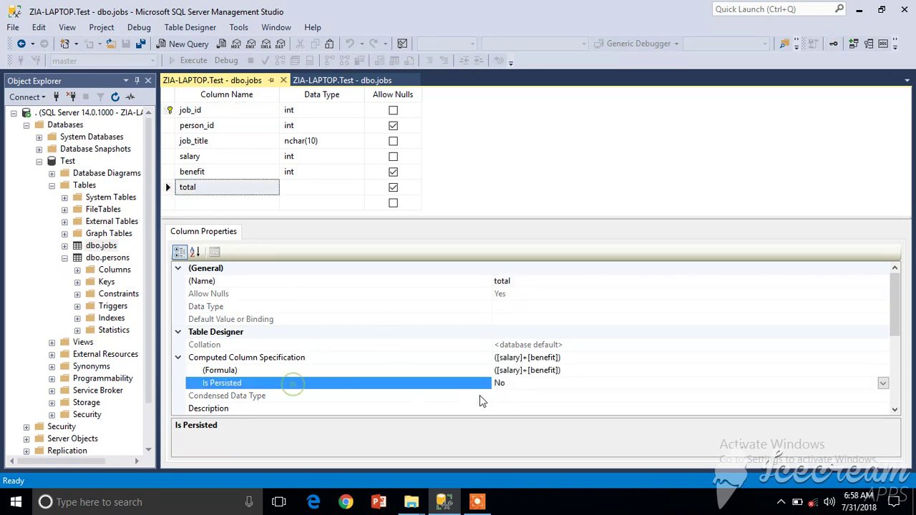
pyautogui.click(883, 385)
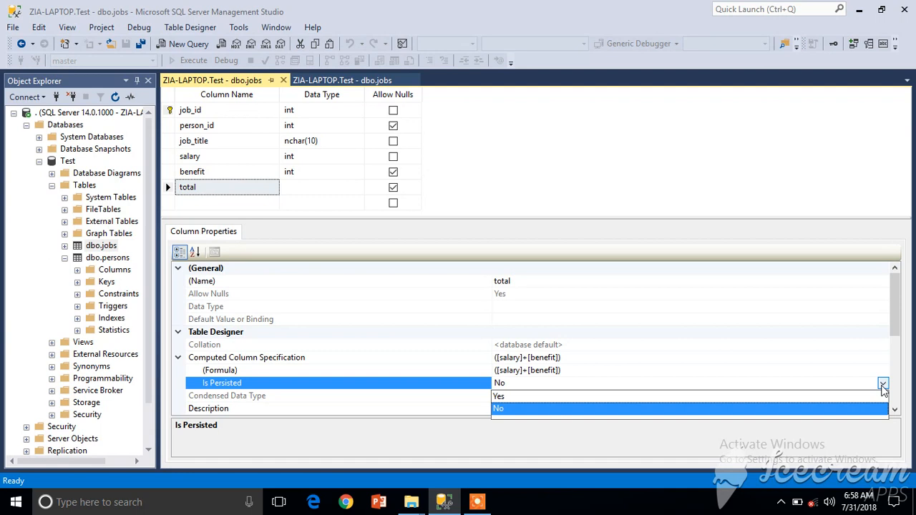
pyautogui.click(829, 396)
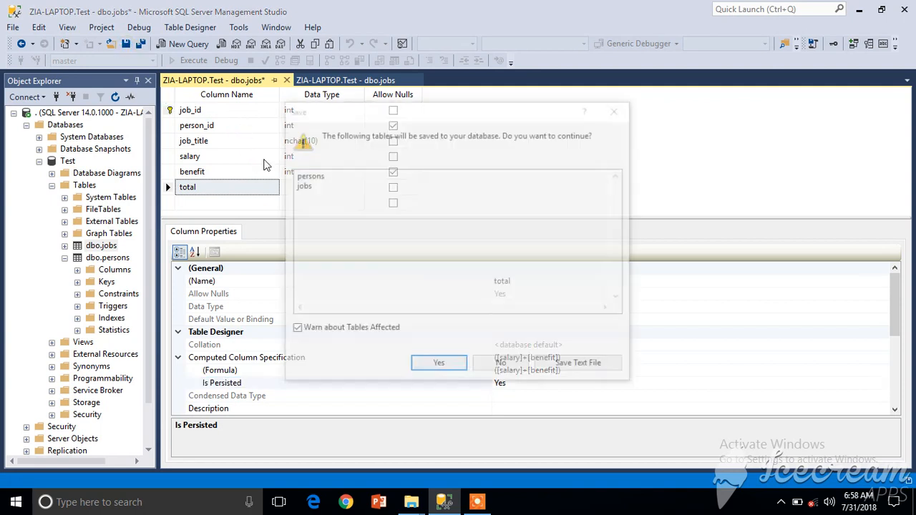
pyautogui.click(446, 366)
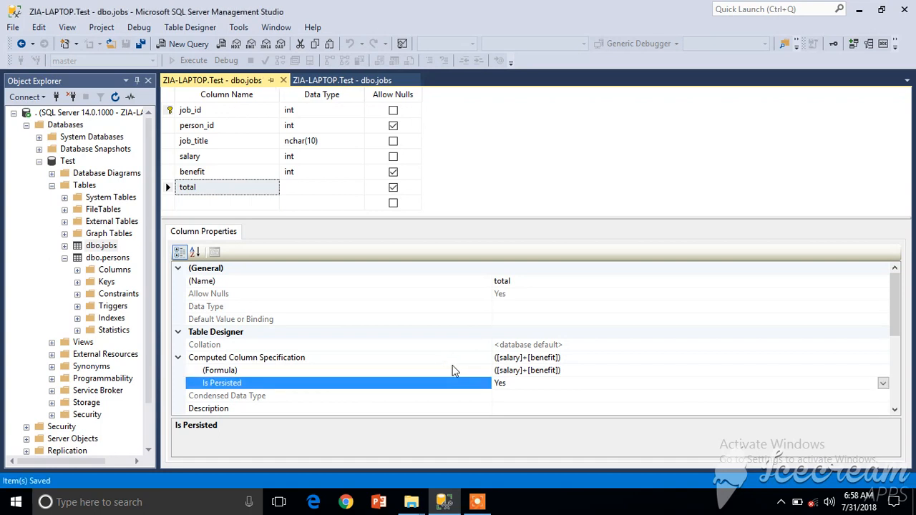
# Close the designer and rows tabs, then reload dbo.jobs with Edit Top 200 Rows.
pyautogui.click(283, 81)
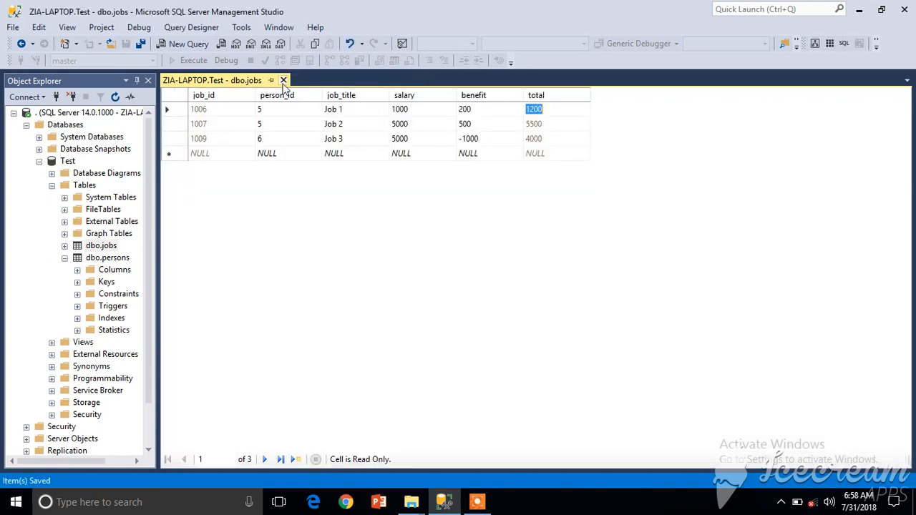
pyautogui.click(283, 81)
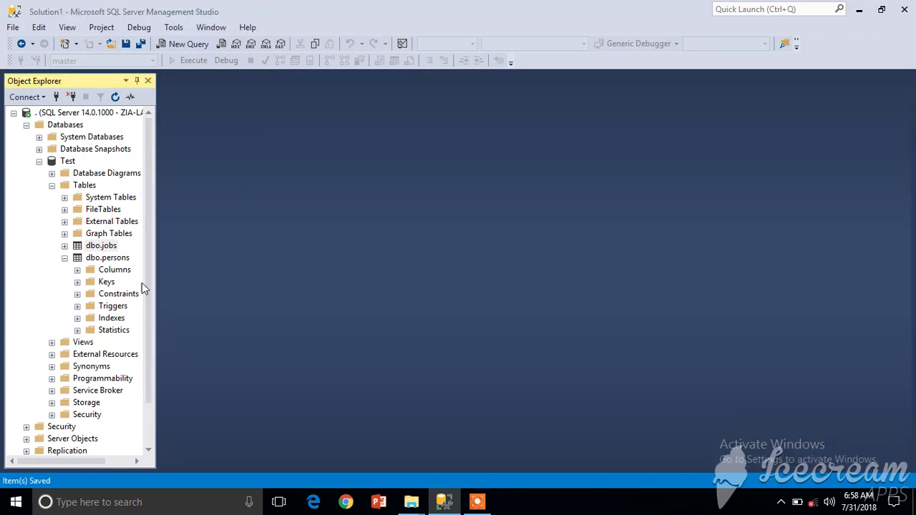
pyautogui.rightClick(108, 246)
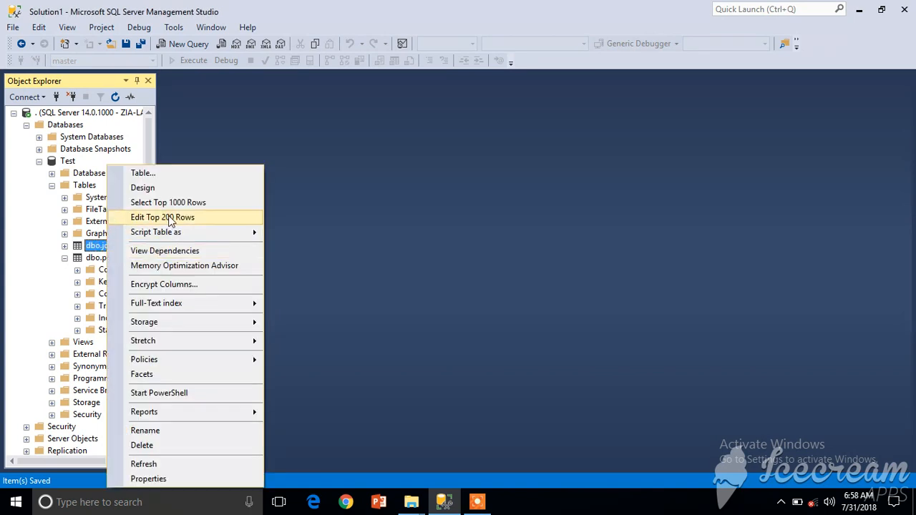
pyautogui.click(169, 217)
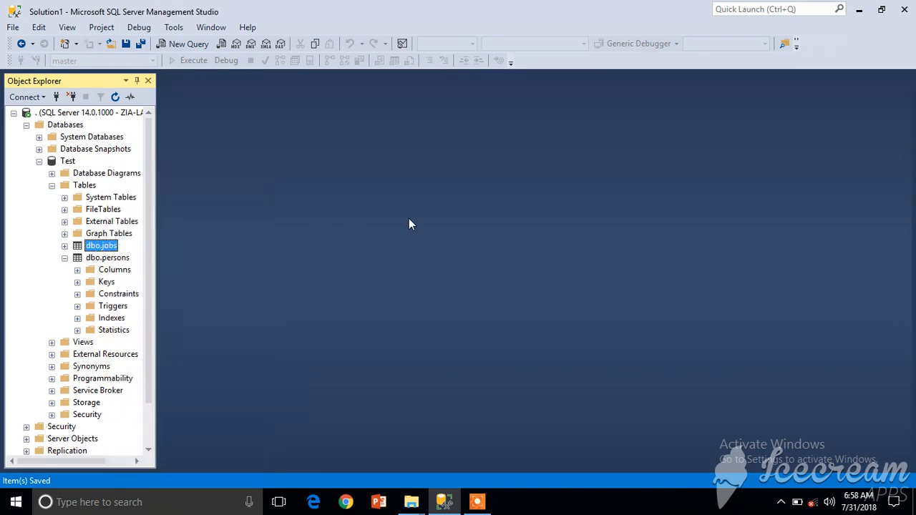